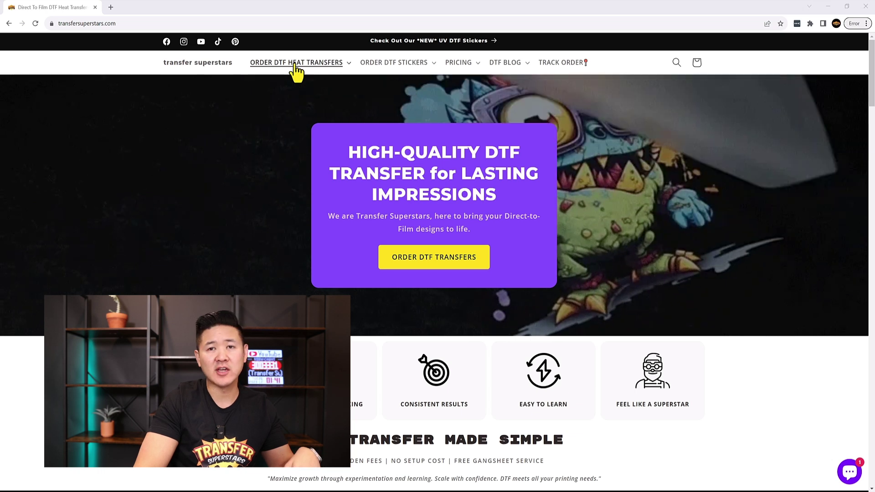
Go to Gangsheet Builder PRO from the ORDER DTF HEAT TRANSFERS menu
left_click(295, 67)
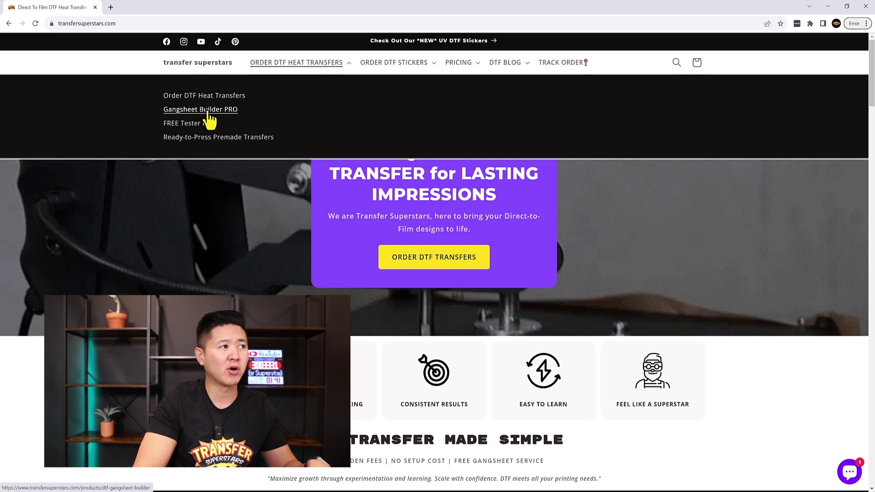
left_click(208, 112)
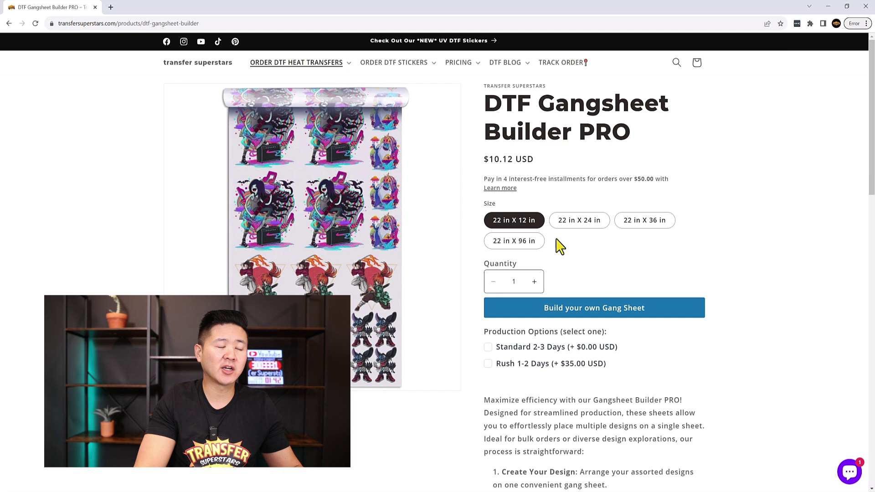
Choose the 22 in X 96 in size with Standard 2-3 Days production ($76.58) and launch the builder
left_click(527, 248)
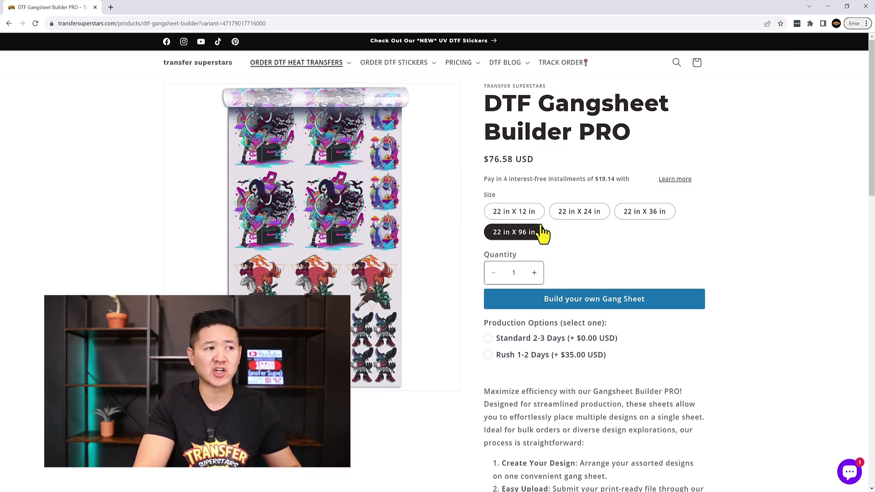
left_click(520, 340)
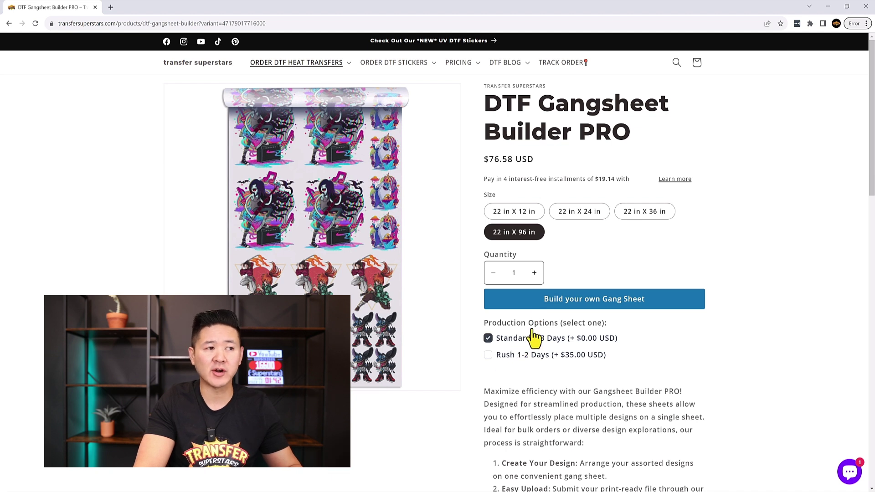
left_click(591, 305)
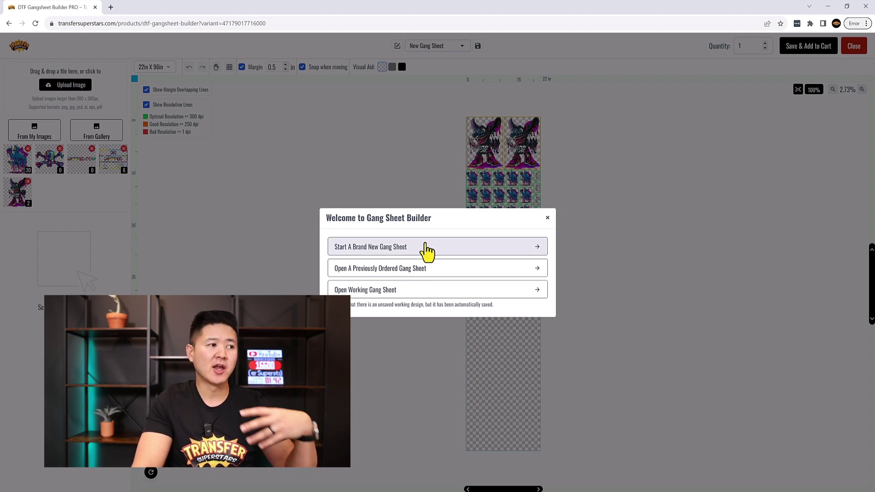
Choose Start A Brand New Gang Sheet in the Welcome dialog for a blank 22x96 in sheet
left_click(426, 246)
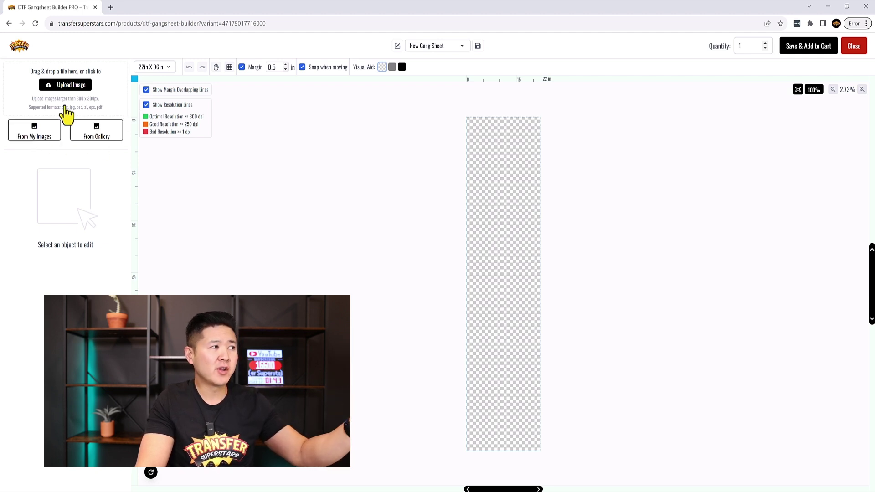
Add the Stitch and boxed DRIPPED designs from My Images to the image list
left_click(49, 137)
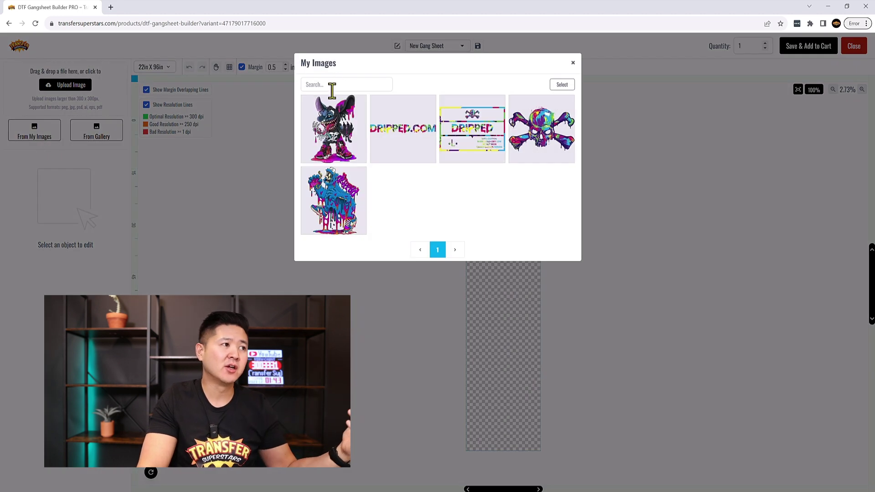
left_click(343, 145)
left_click(46, 134)
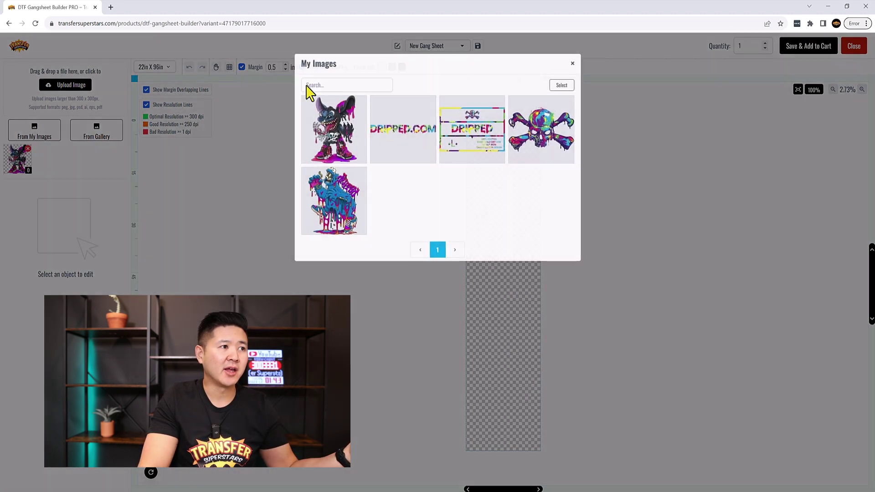
left_click(479, 131)
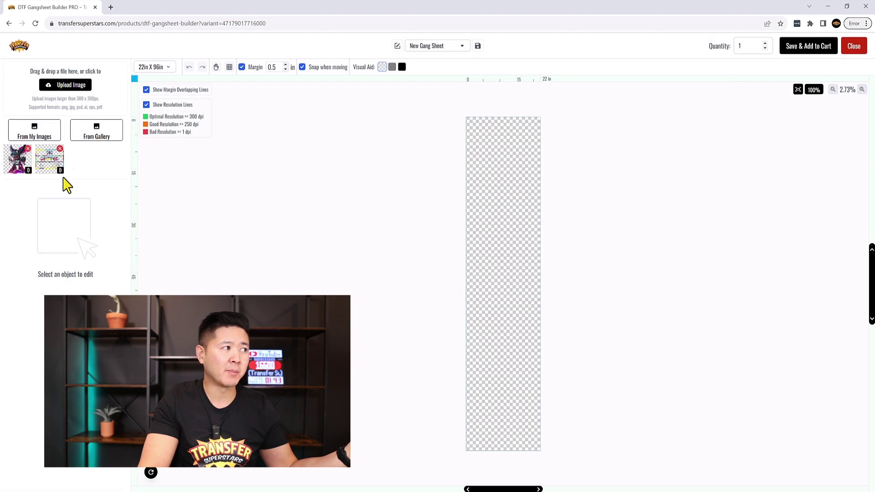
Add the blue monster and DRIPPED.COM logo designs, then place the Stitch design on the sheet
left_click(51, 136)
left_click(340, 227)
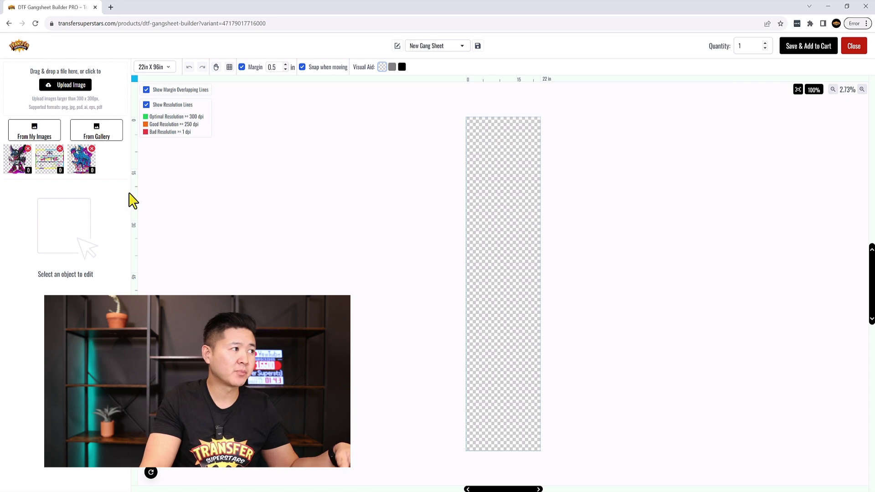
left_click(38, 133)
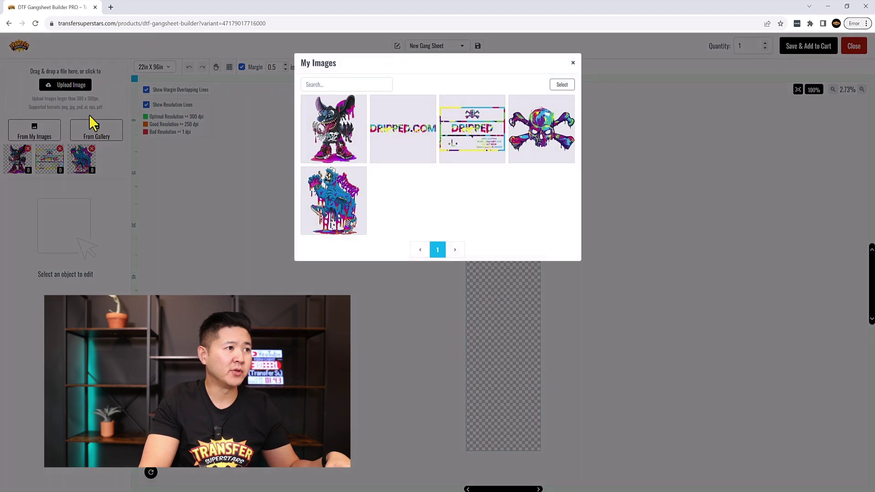
left_click(415, 132)
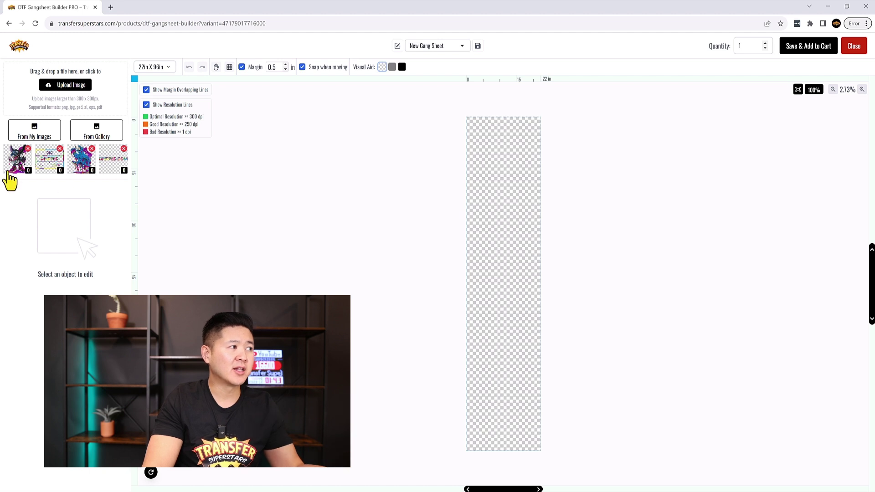
left_click(19, 164)
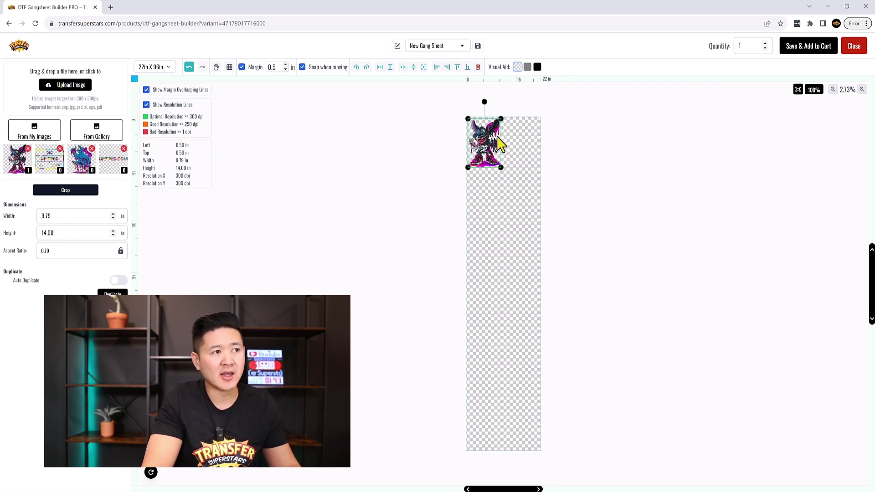
Resize the Stitch design and set its Width to 10.5 in, making it 15.02 in tall
left_click_drag(501, 168, 510, 184)
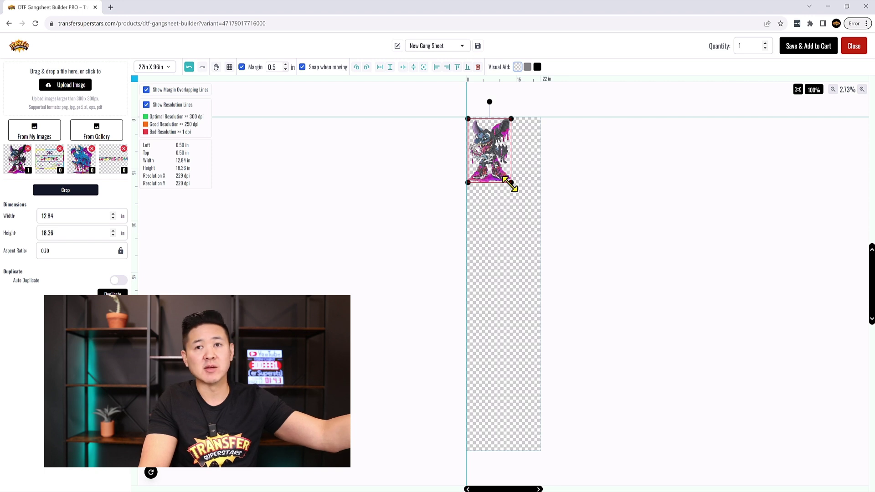
left_click_drag(510, 183, 502, 135)
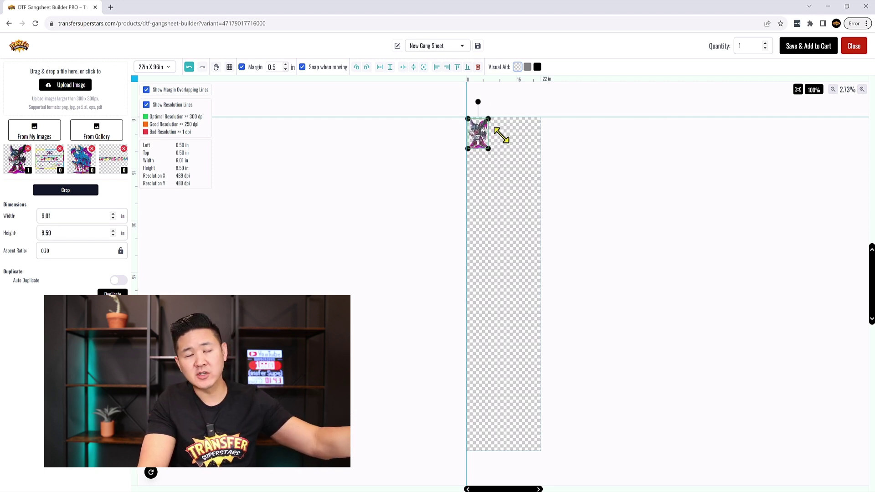
left_click_drag(502, 135, 508, 141)
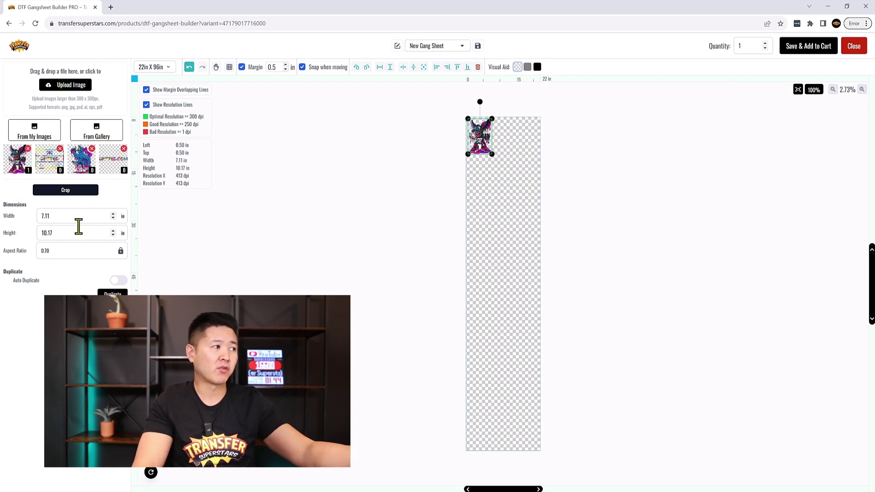
left_click_drag(492, 155, 503, 164)
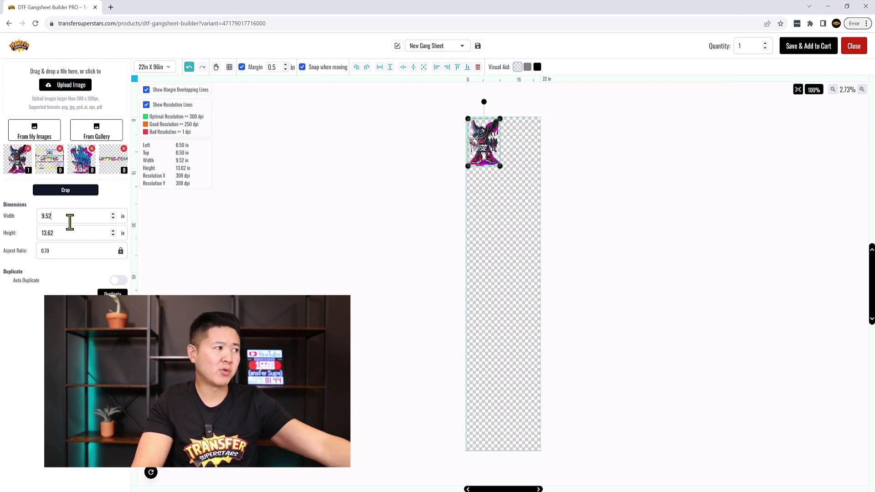
double_click(70, 216)
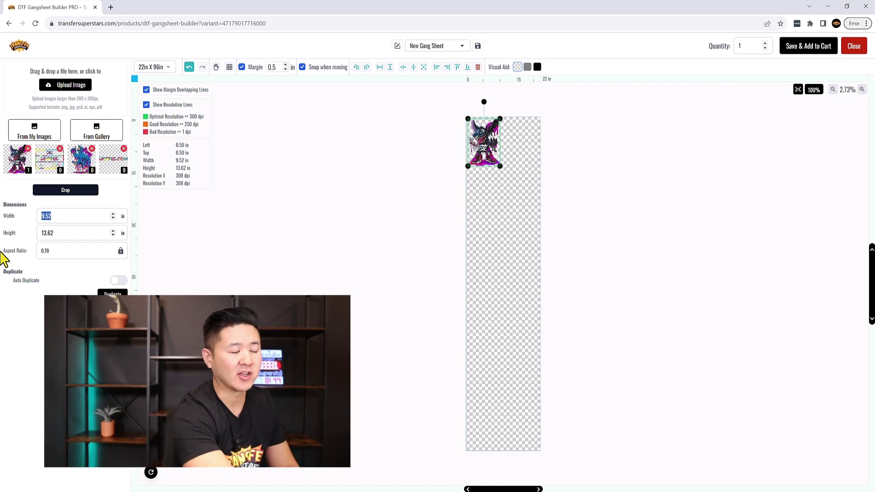
type("10.5")
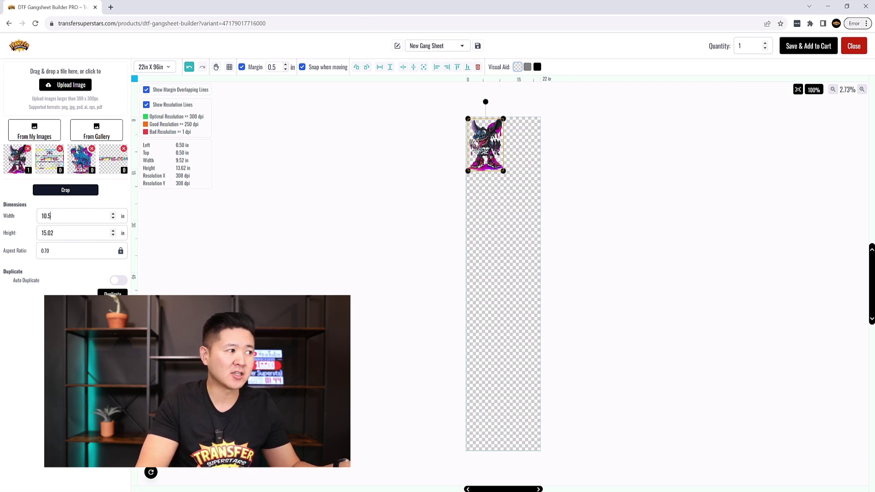
Move the Stitch design into the sheet's top-left corner
left_click(113, 293)
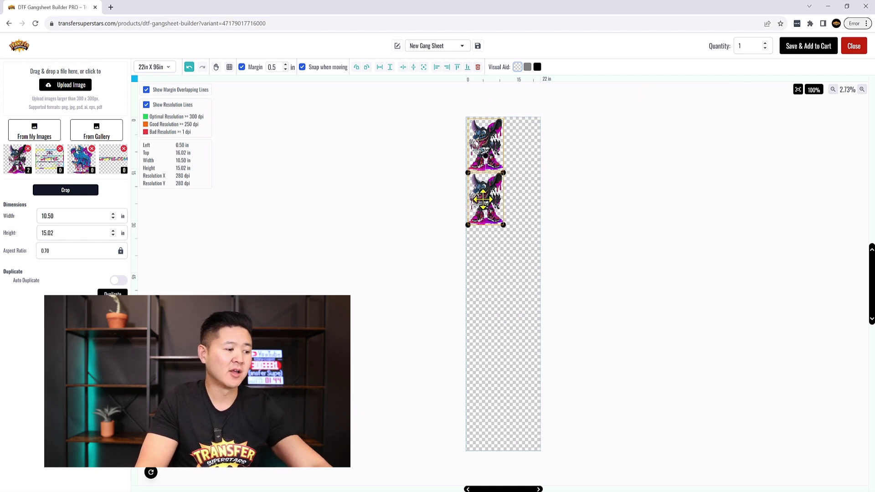
key("Delete")
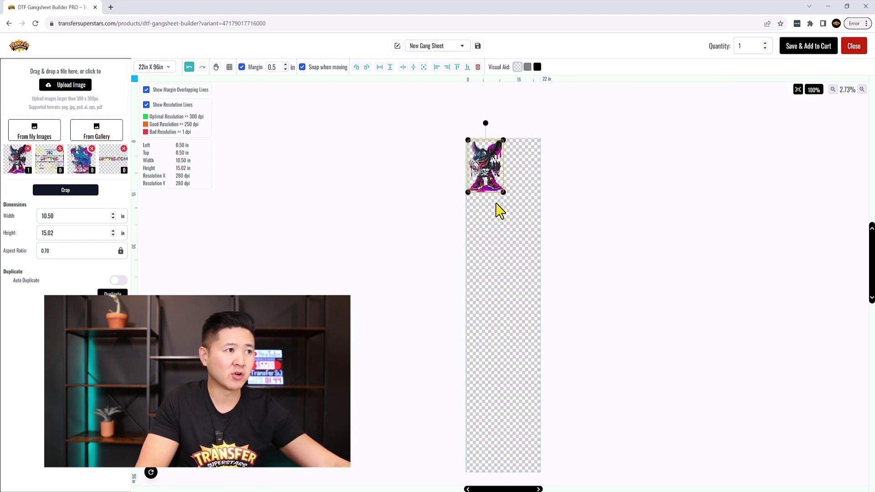
left_click_drag(491, 168, 490, 167)
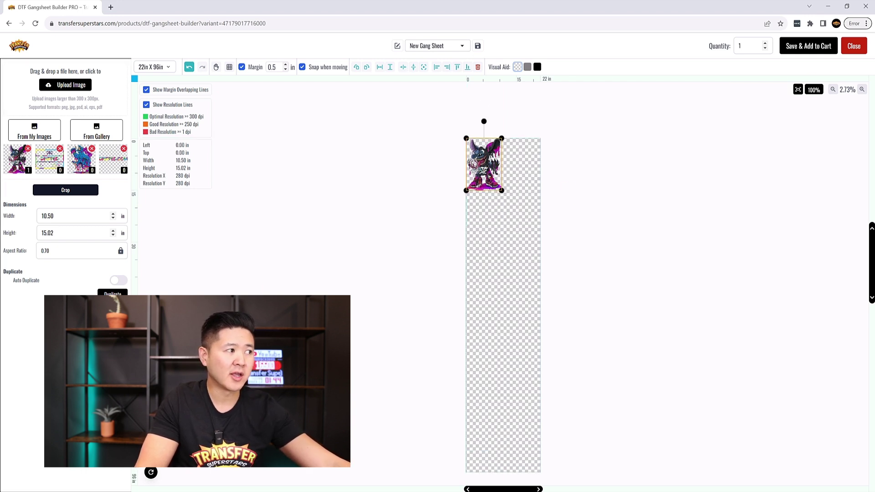
Duplicate the Stitch design and position the copy right beside the original
left_click(113, 297)
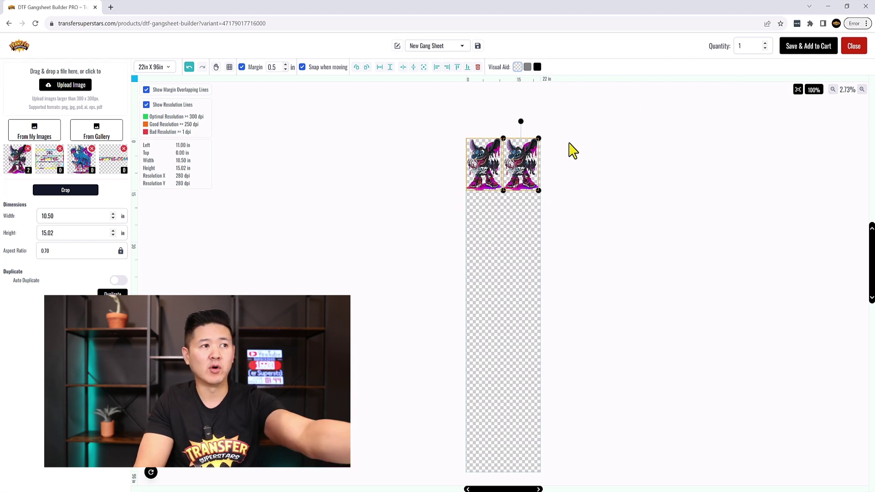
scroll(543, 164, "down", 1)
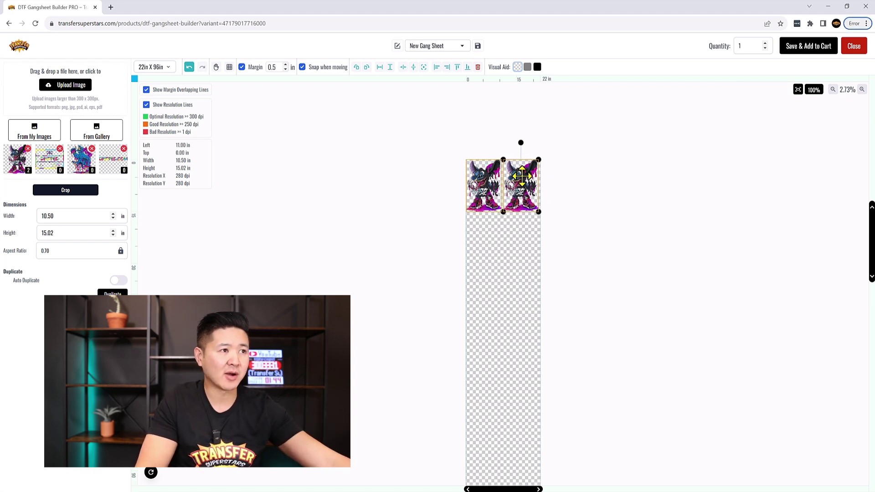
left_click(862, 90)
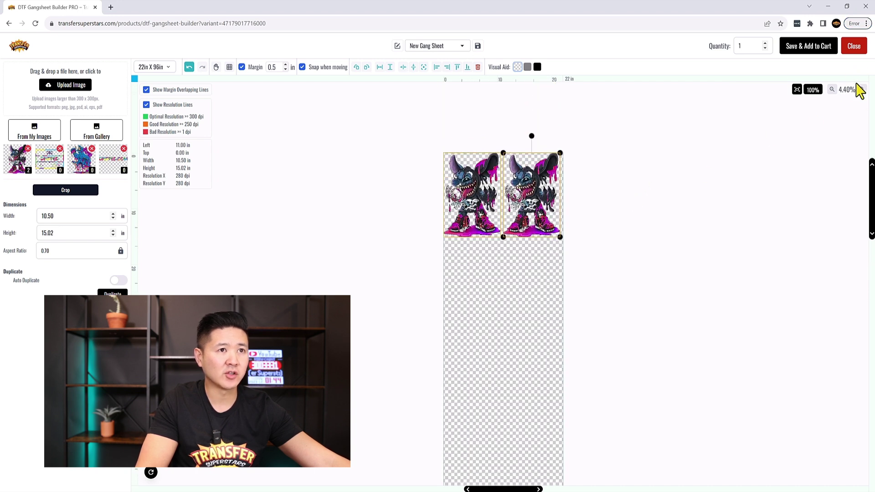
left_click(862, 91)
scroll(579, 239, "up", 3)
scroll(569, 231, "down", 1)
left_click_drag(569, 231, 545, 252)
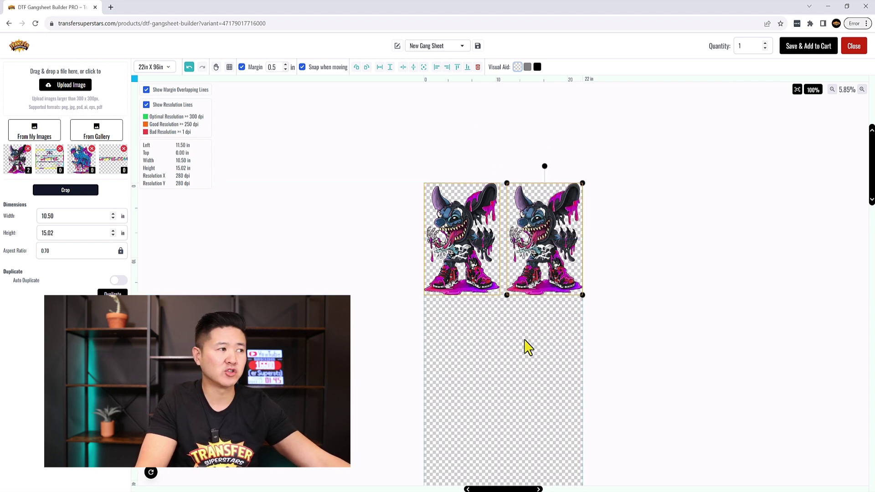
scroll(559, 268, "down", 1)
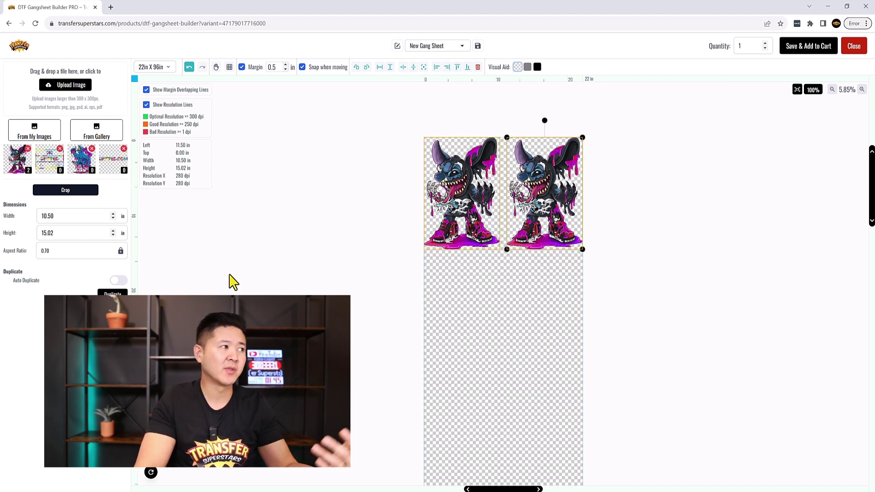
Add the blue monster design at 3.5 in wide and duplicate it into a row of five
left_click(84, 171)
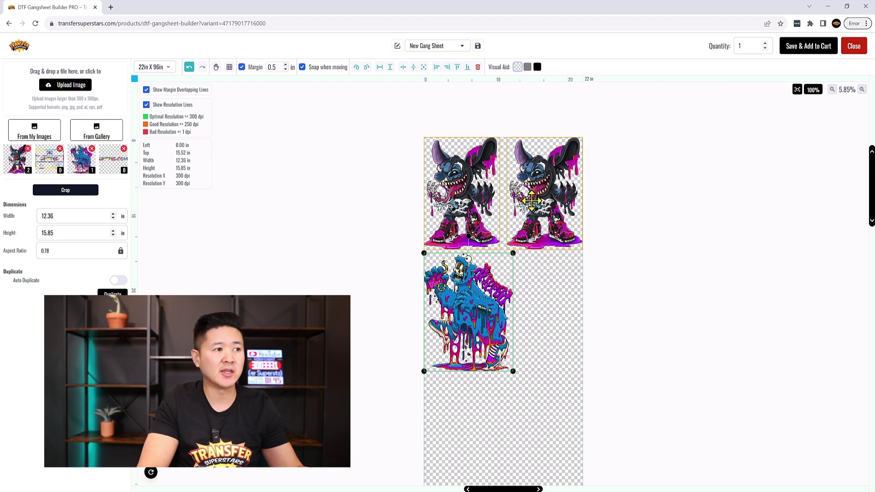
double_click(75, 217)
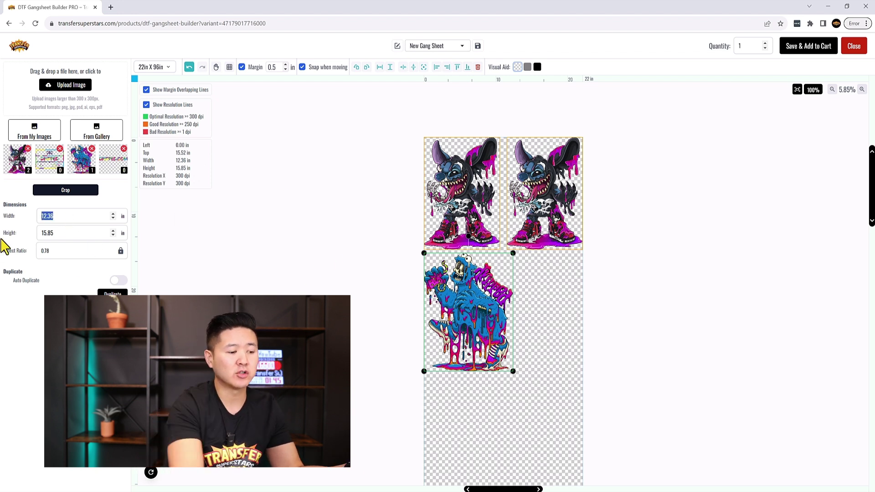
type("3")
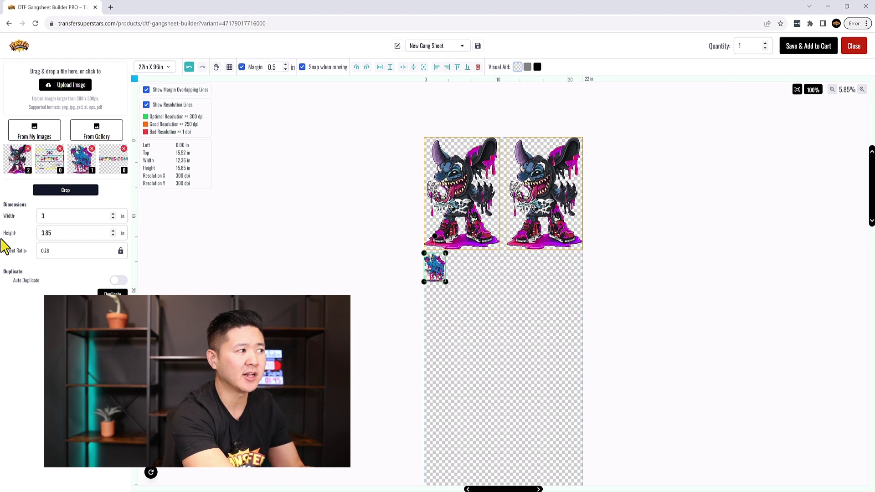
type(".5")
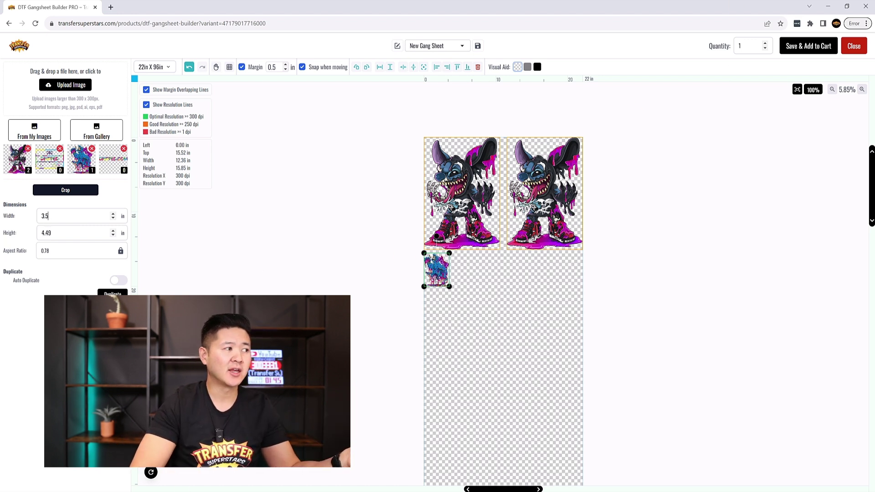
key("ctrl+d")
key("ctrl+d")
key("ctrl+d")
key("ctrl+d")
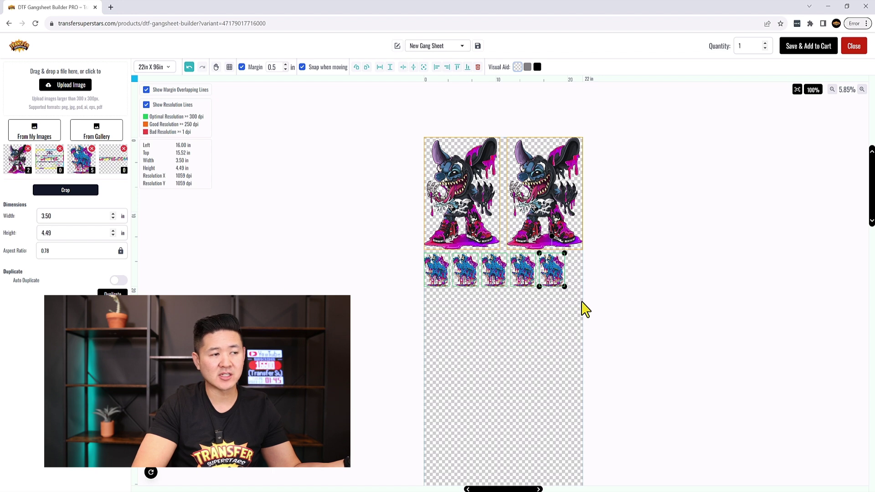
left_click(586, 313)
Select the row of five blue designs and duplicate it repeatedly below
mouse_move(607, 300)
left_mouse_down()
mouse_move(426, 305)
mouse_move(411, 269)
left_mouse_up()
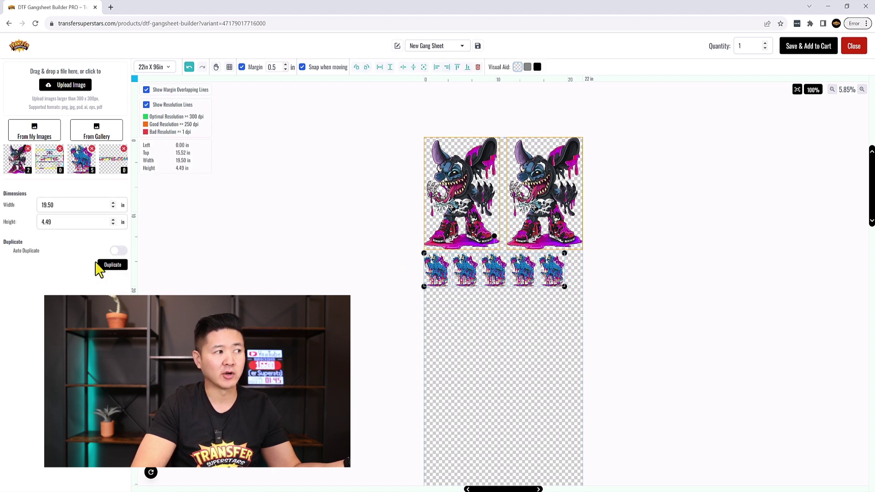
left_click(109, 270)
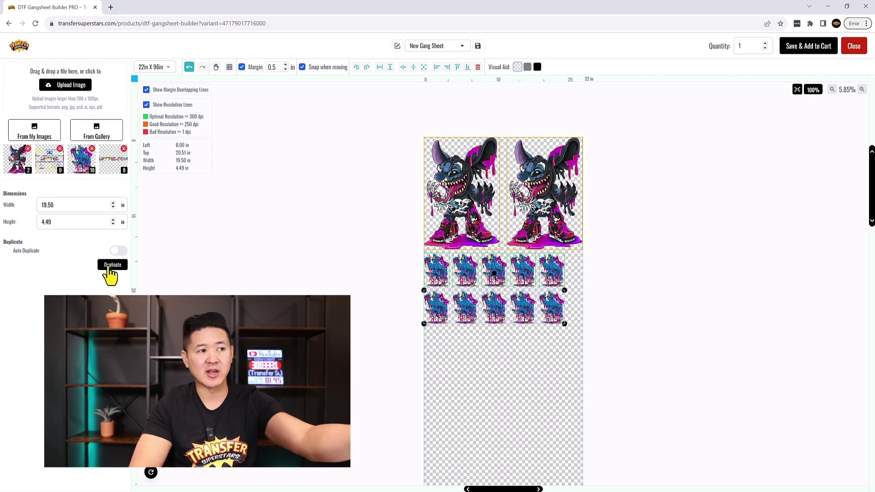
left_click(110, 270)
left_click(110, 270)
left_click(110, 270)
left_click(109, 270)
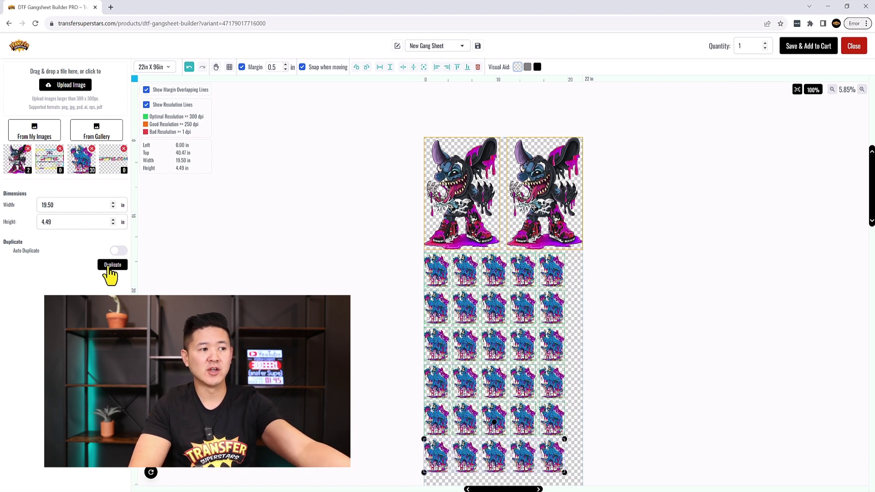
Delete the two extra bottom rows, leaving four rows of five blue designs
scroll(434, 152, "down", 3)
scroll(547, 273, "up", 3)
scroll(602, 346, "down", 1)
left_click_drag(608, 386, 437, 319)
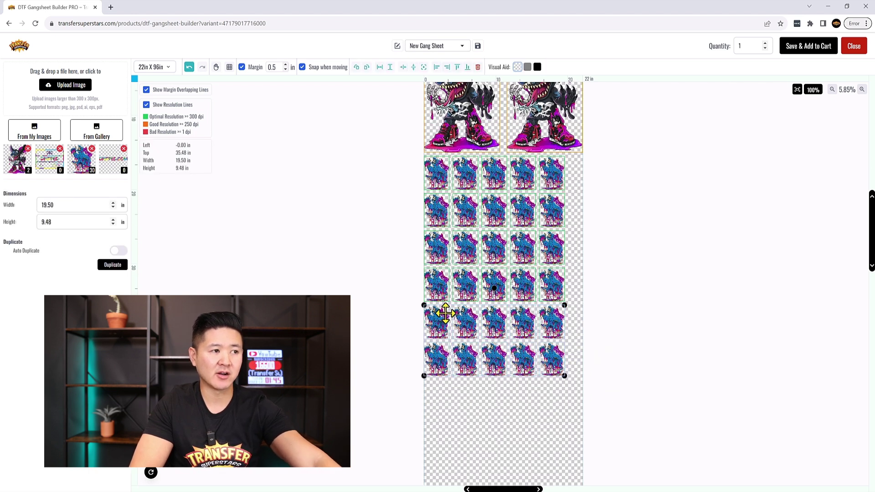
key("Delete")
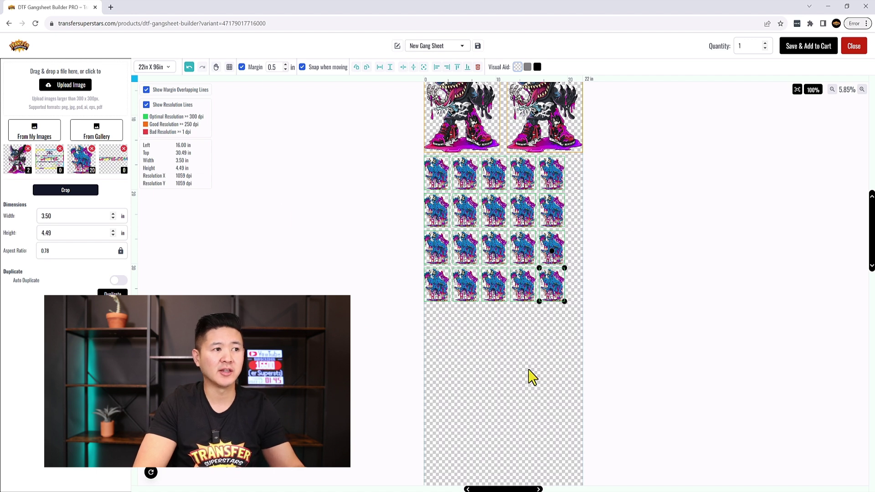
left_click(534, 307)
scroll(532, 255, "up", 1)
left_click(833, 89)
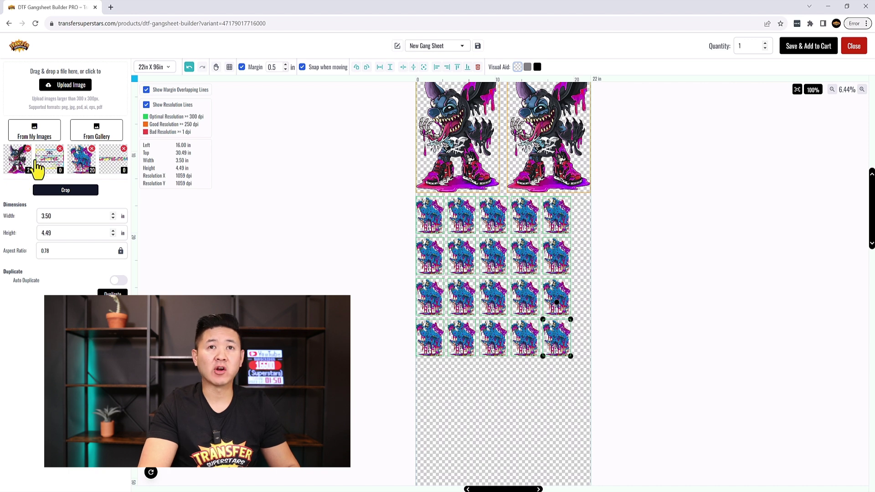
Place the DRIPPED.COM logo beneath the blue design grid and rotate it 90°
left_click(49, 169)
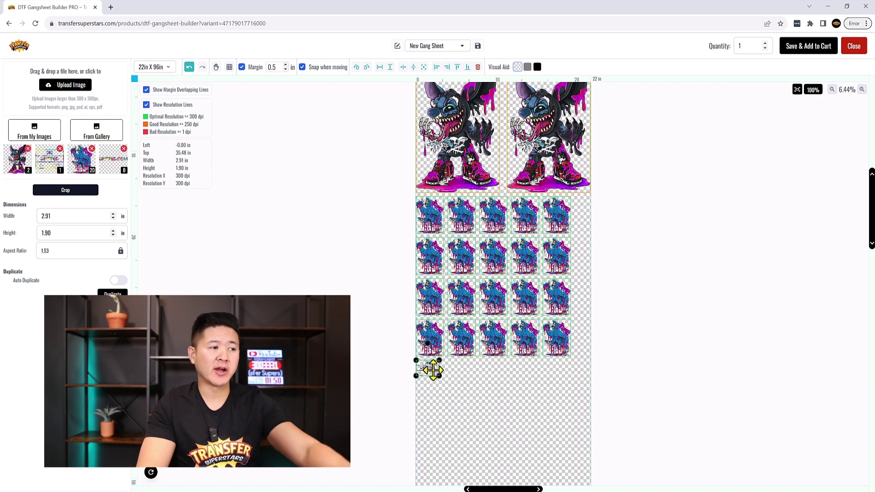
left_click_drag(433, 370, 527, 385)
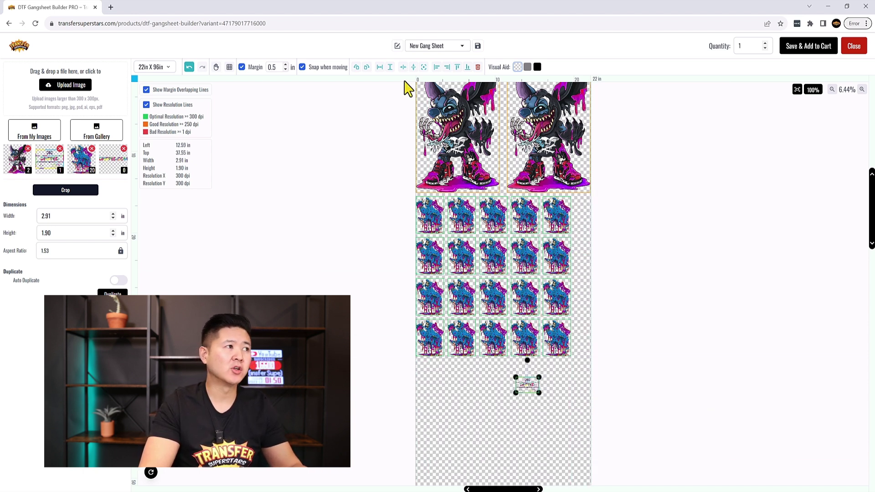
left_click(367, 68)
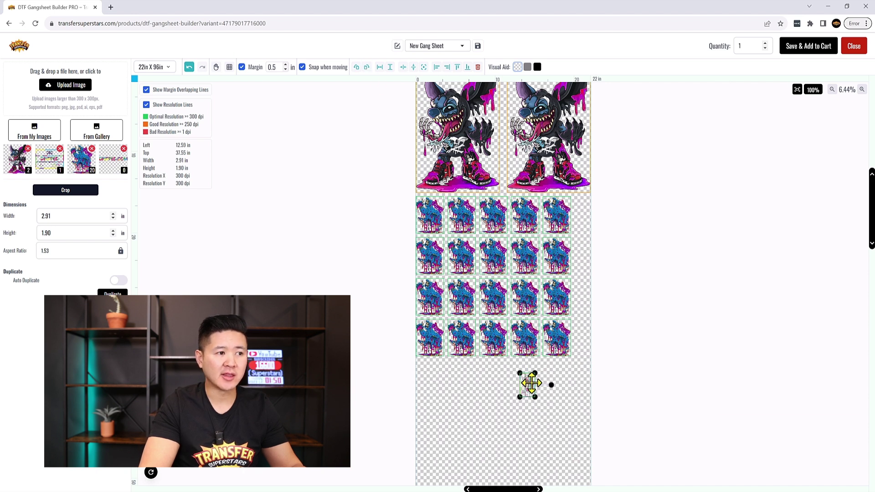